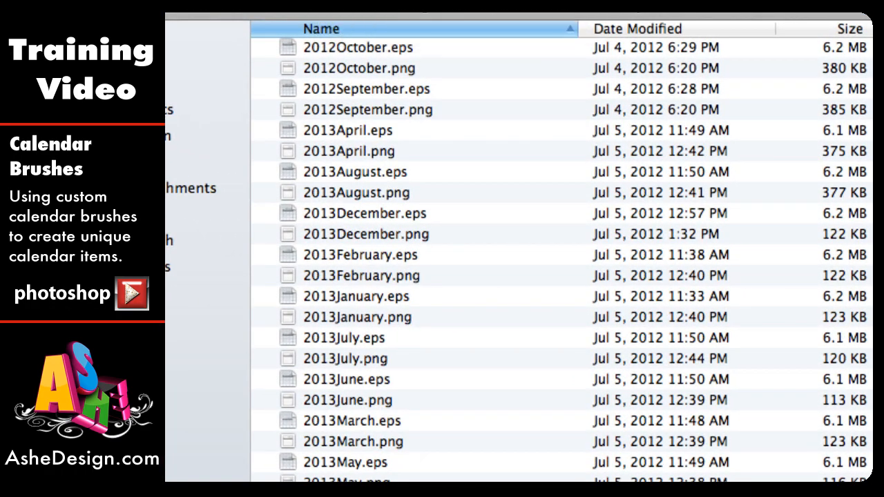
Show the calendar files as icons and select the 2012August EPS and PNG files to view their previews.
key("super+1")
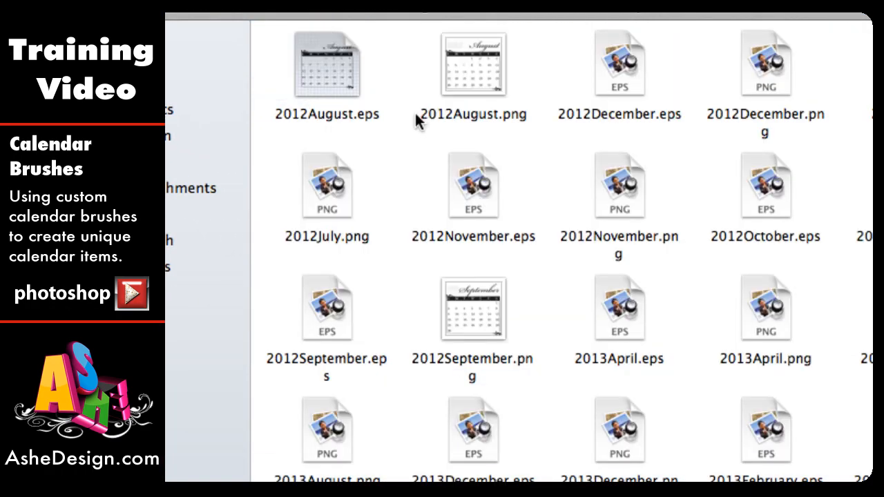
left_click(325, 72)
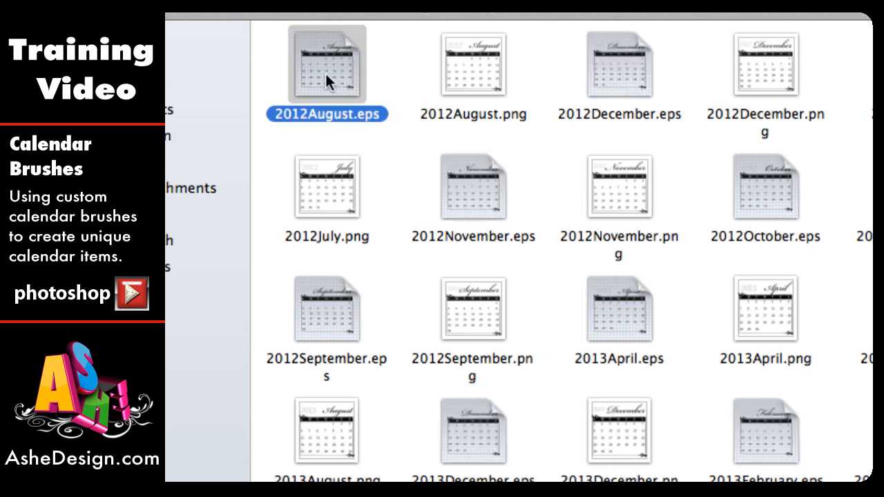
left_click(483, 69)
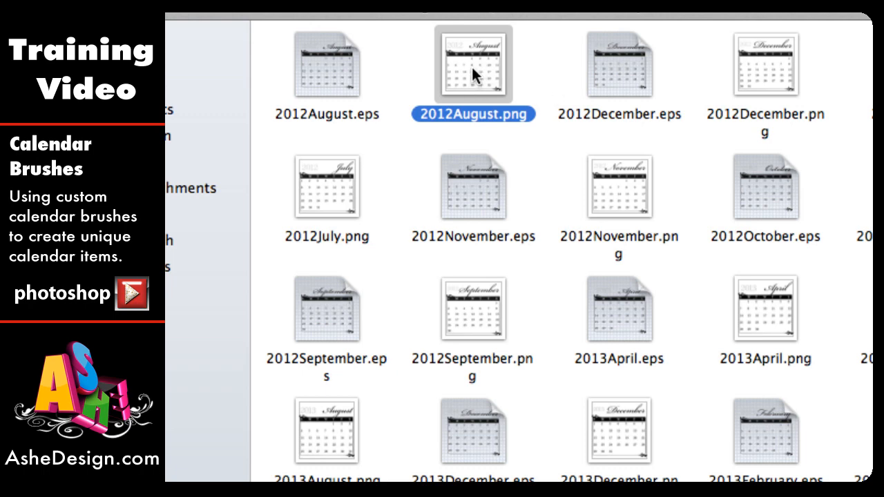
left_click(330, 82)
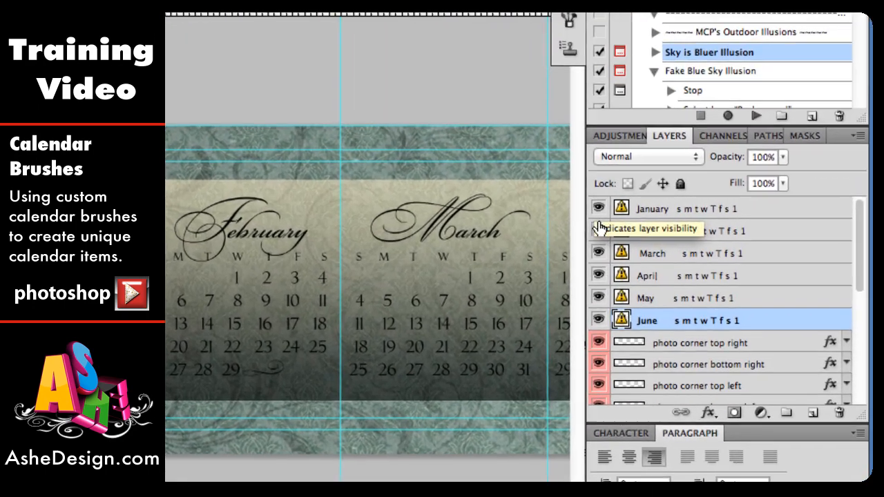
Hide the January to June text layers in WHCC-Front.psd and bring the 2013January.png calendar into that document.
left_click(597, 209)
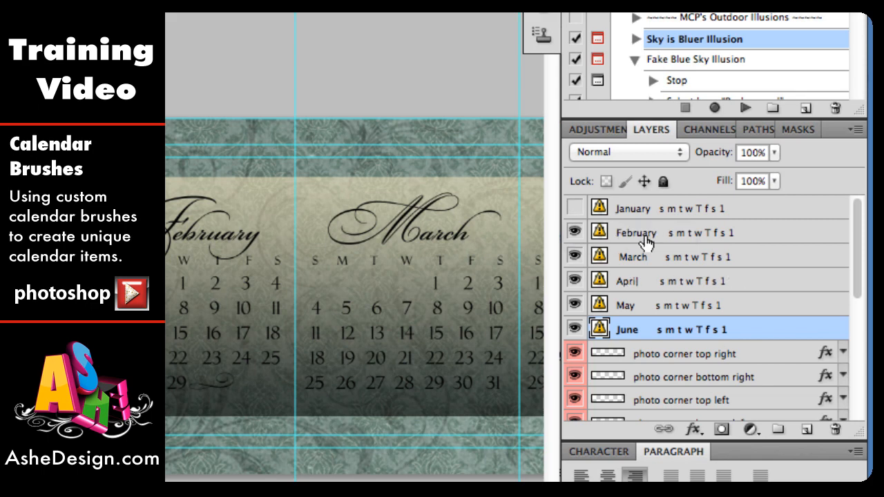
left_click(574, 233)
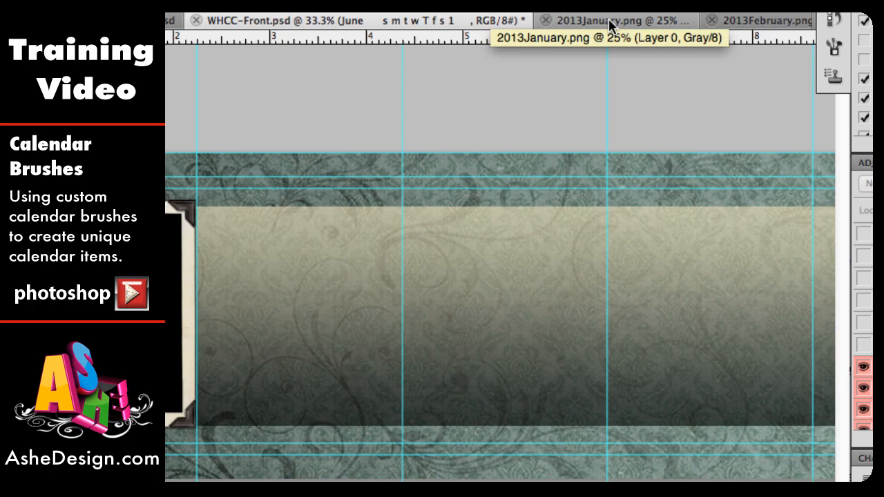
left_click(608, 21)
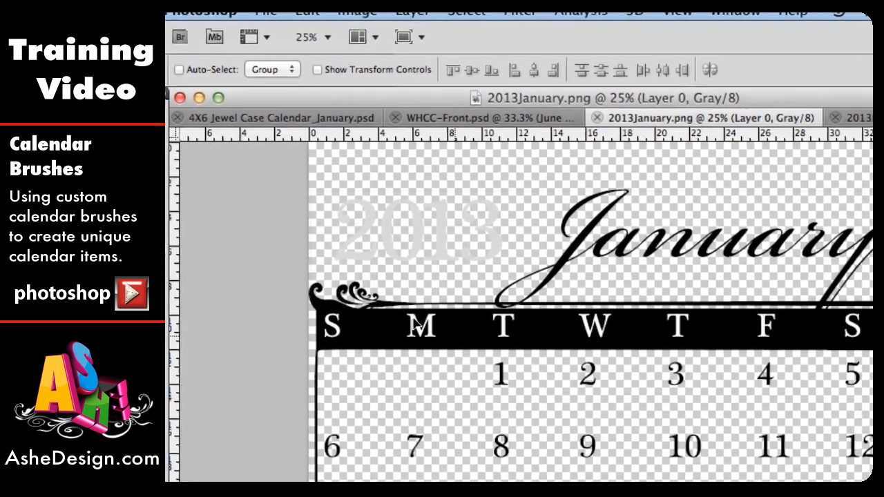
left_click_drag(416, 325, 468, 321)
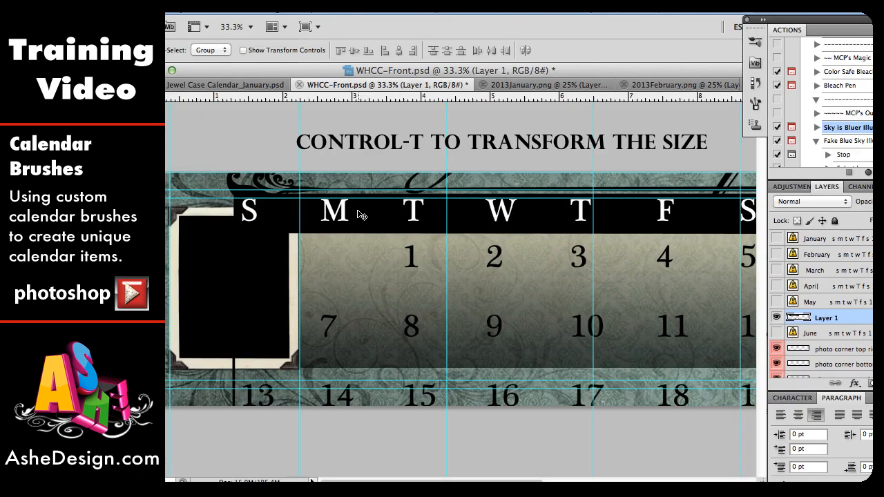
Scale the imported January calendar to 30% in width and height with the proportions linked.
key("ctrl+t")
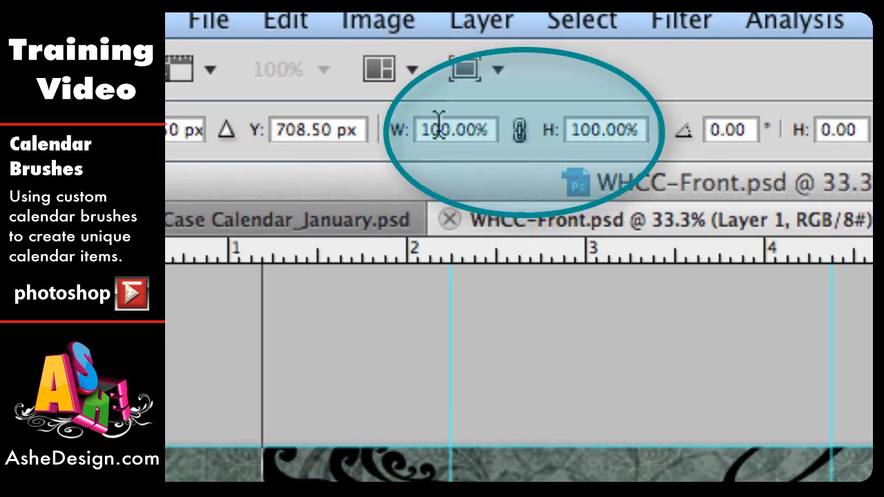
left_click(439, 122)
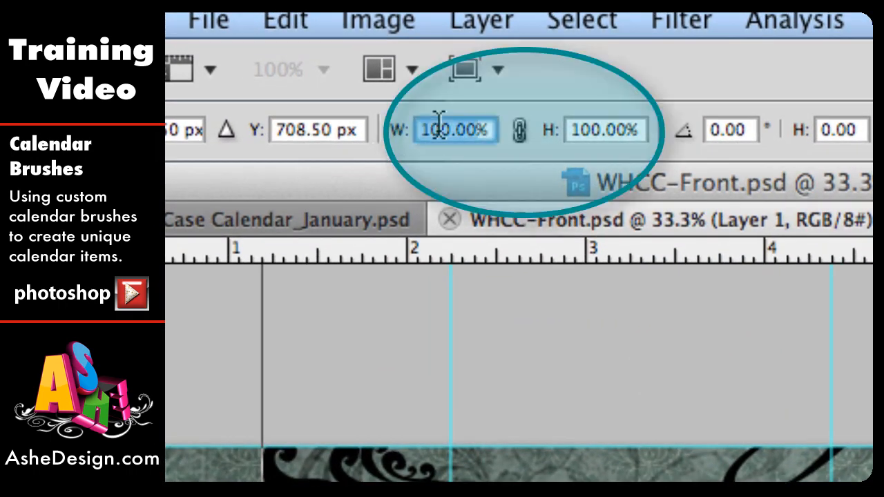
type("30")
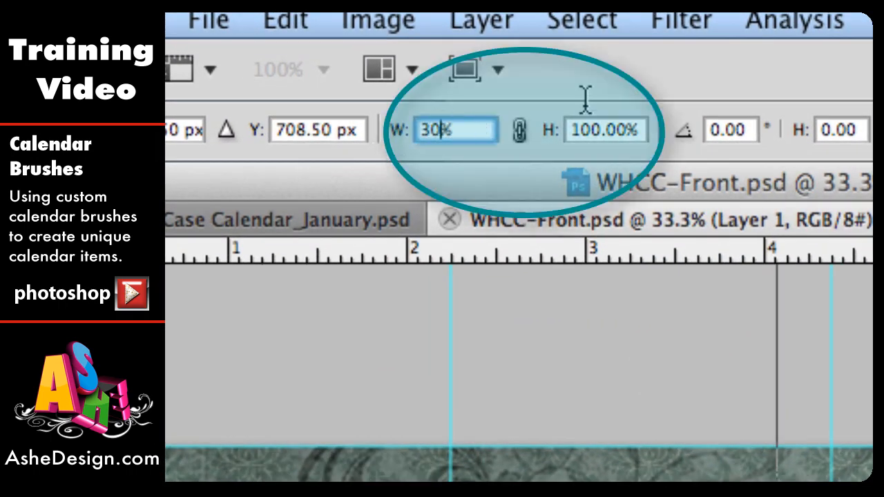
left_click(514, 134)
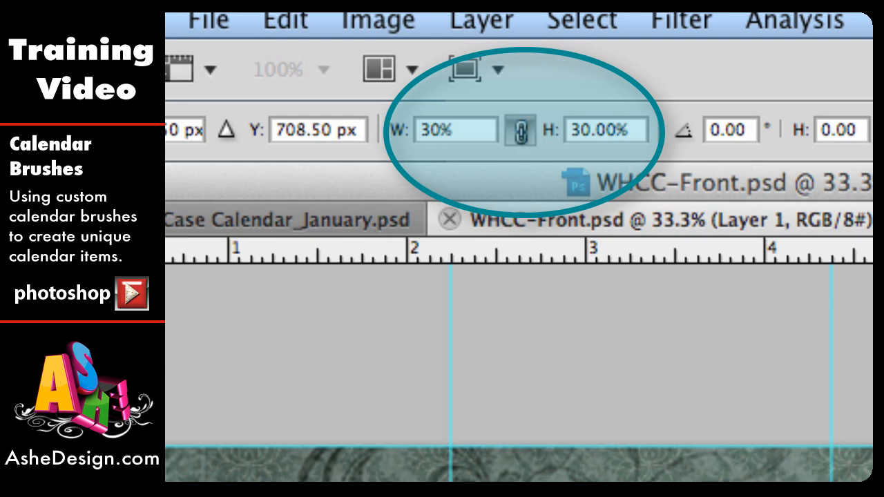
key("Return")
Position the scaled January calendar beside the photo frame, between the first two column guides of the beige panel.
left_click_drag(655, 481, 627, 481)
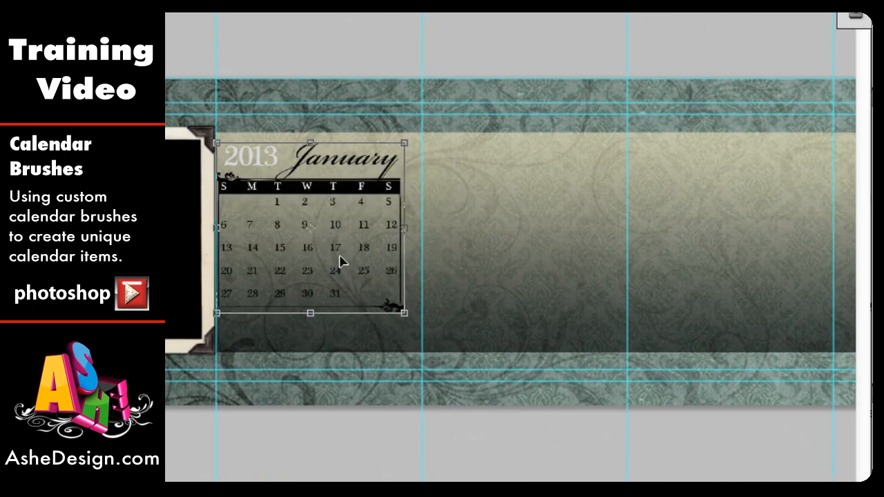
mouse_move(339, 260)
left_mouse_down()
mouse_move(351, 255)
mouse_move(346, 247)
left_mouse_up()
key("Up")
key("Up")
key("Up")
key("Up")
key("Up")
key("Up")
key("Up")
key("Left")
key("Left")
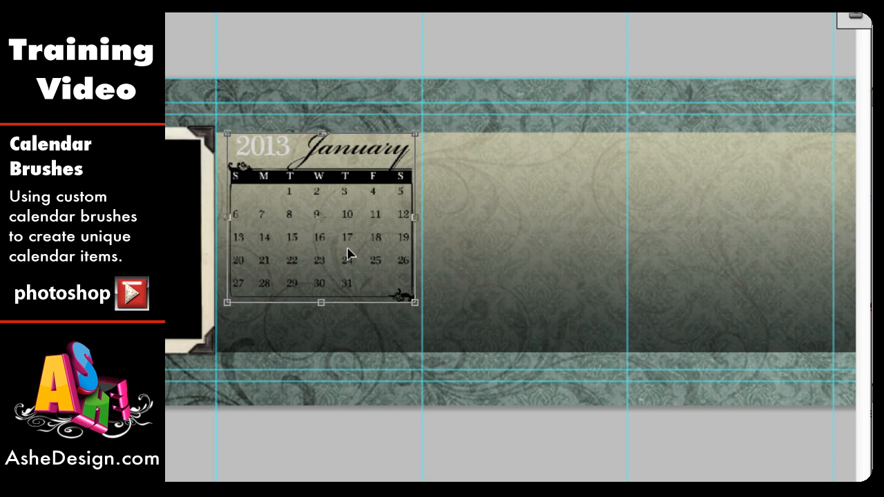
key("Down")
key("Down")
key("Down")
key("Down")
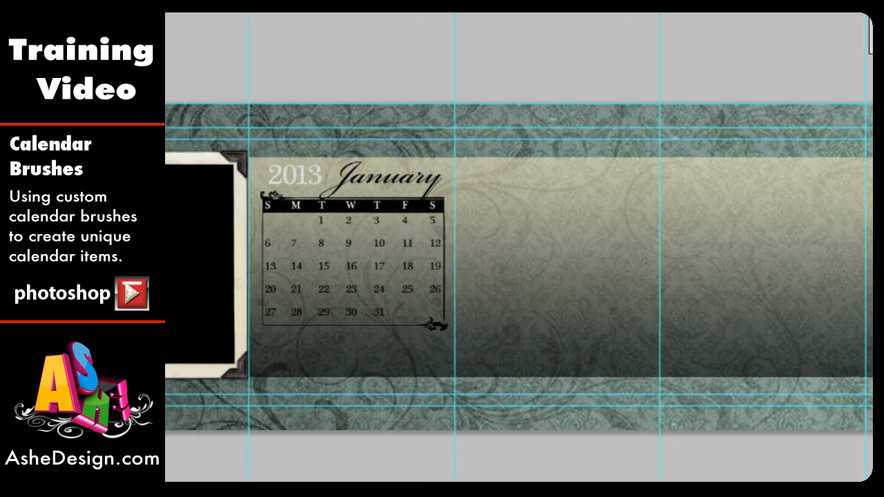
Rename the imported January calendar's layer as 13 January.
double_click(767, 307)
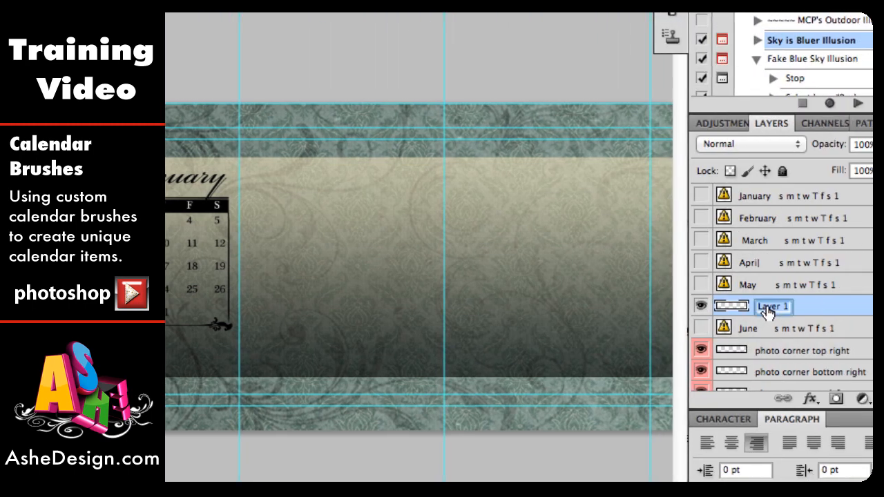
type("13 ")
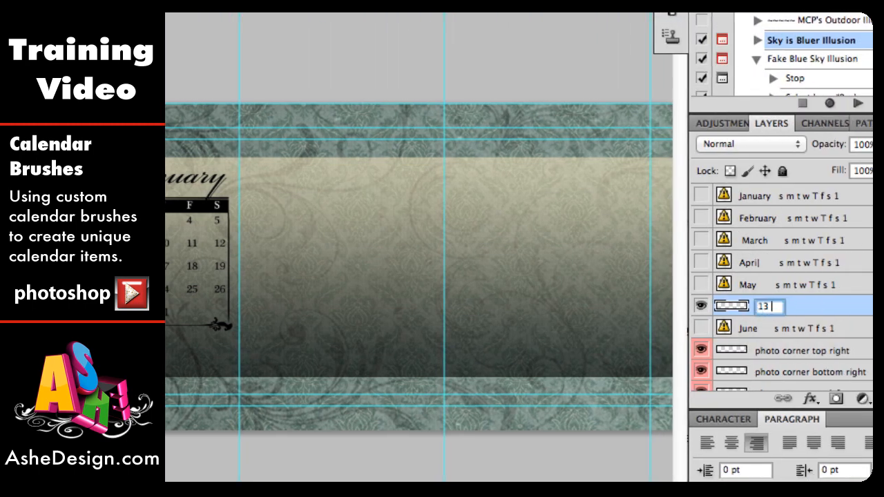
type("January")
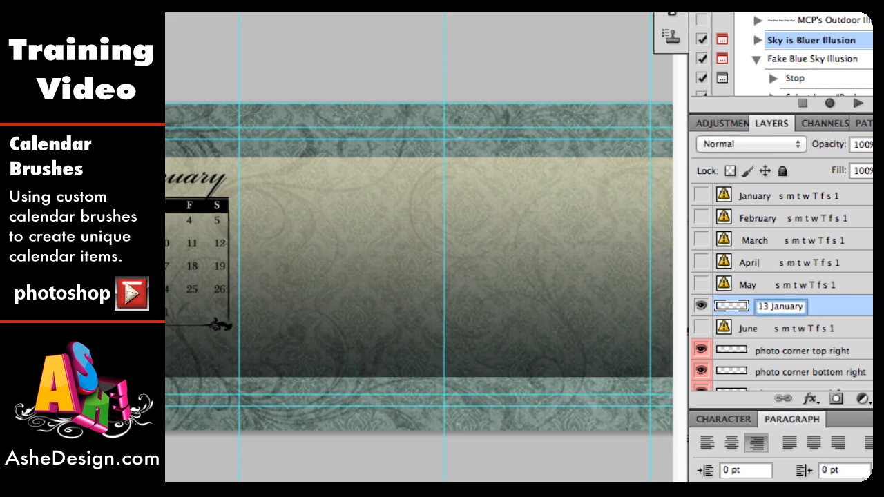
left_click(852, 311)
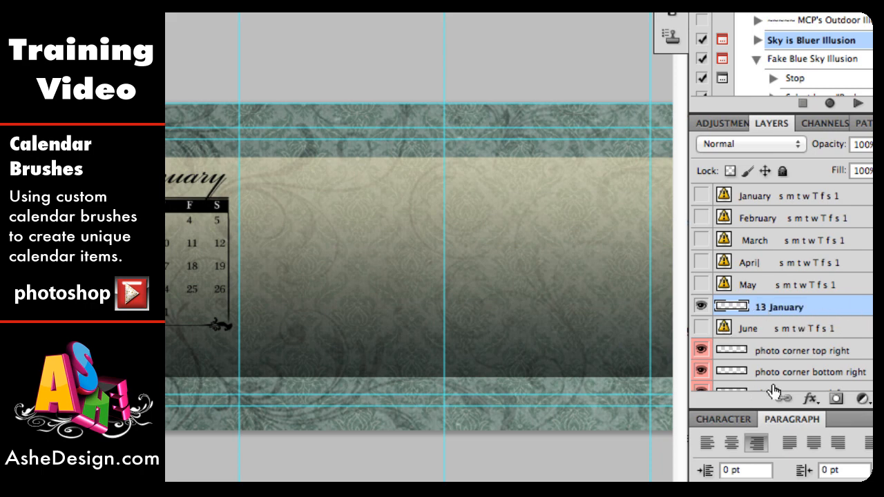
Add a drop shadow to the 13 January layer, using the green-gray 6f8075 sampled from the patterned border.
left_click(816, 399)
left_click(832, 429)
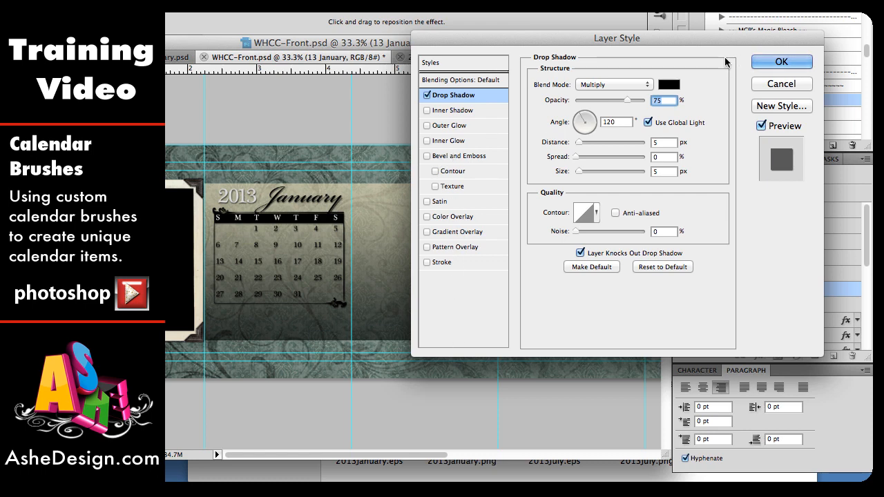
left_click(669, 84)
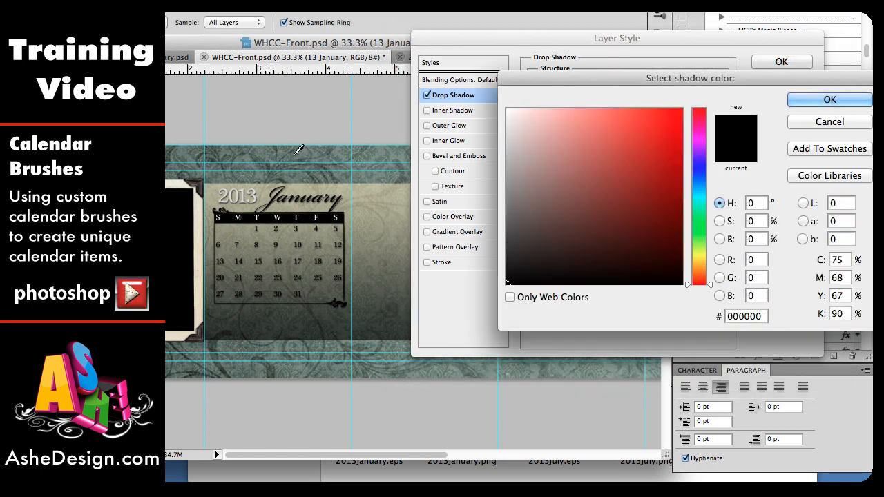
left_click(252, 151)
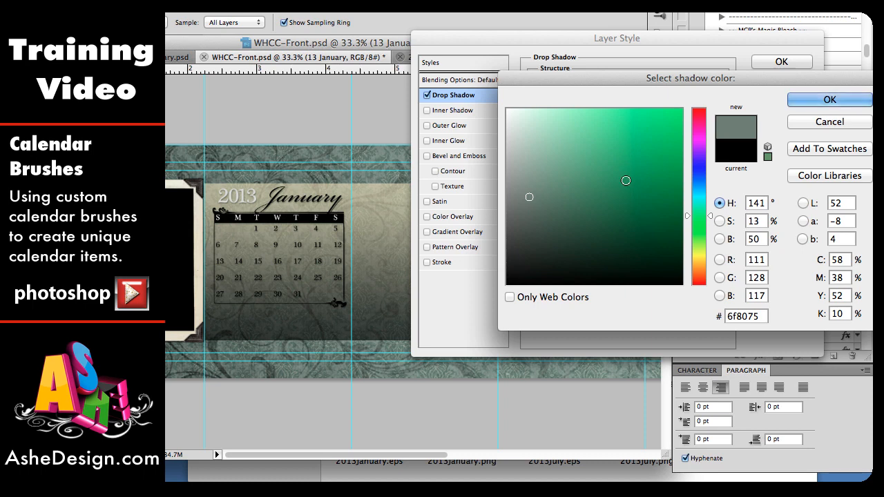
left_click(830, 100)
left_click(780, 62)
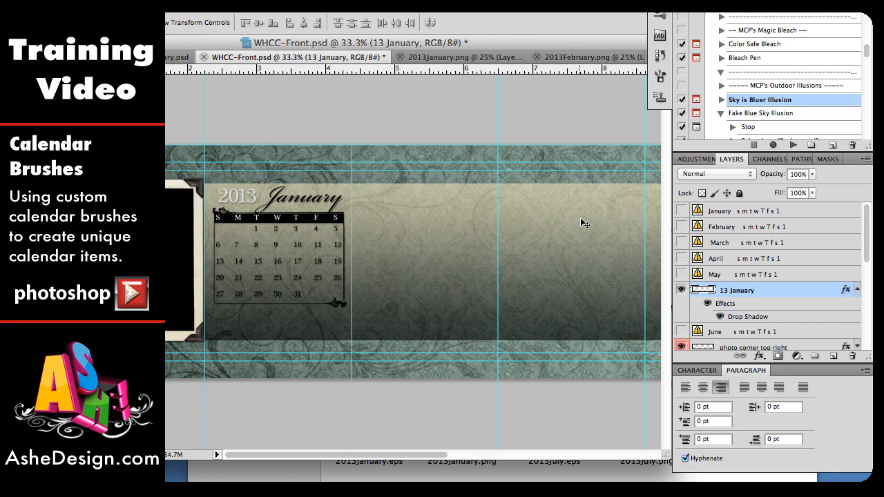
Erase the year 2013 from the January calendar with the Eraser tool.
left_click(179, 222)
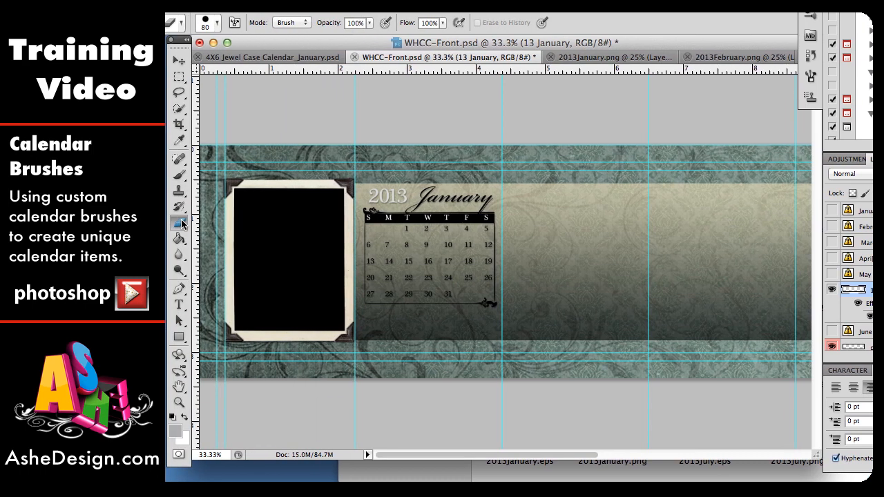
left_click_drag(369, 190, 398, 188)
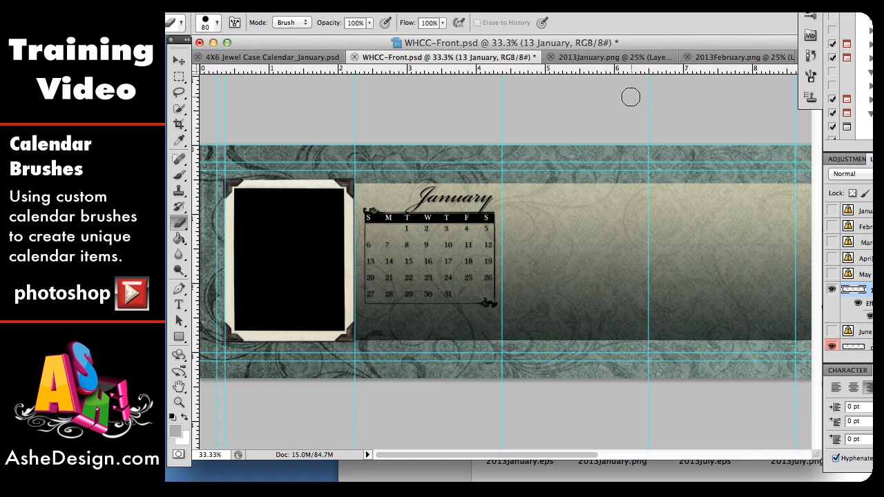
Define the 2013February.png calendar as a brush preset, keeping the name 2013February.png.
left_click(731, 58)
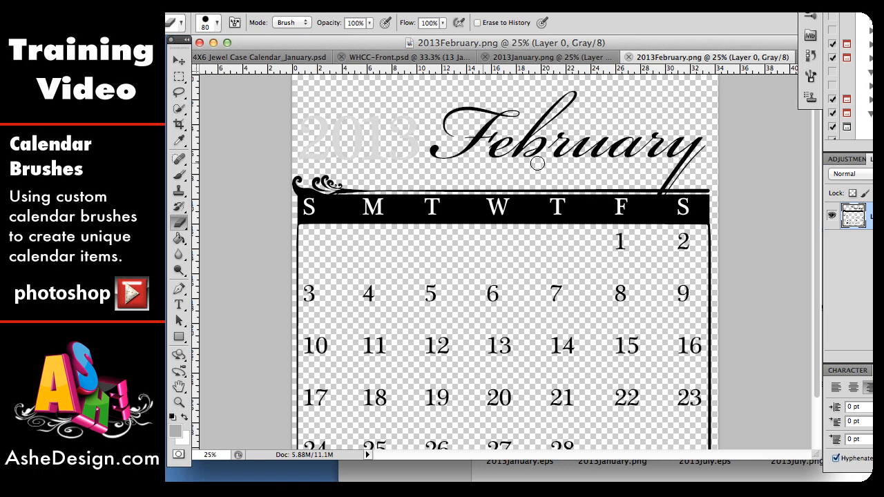
left_click(178, 62)
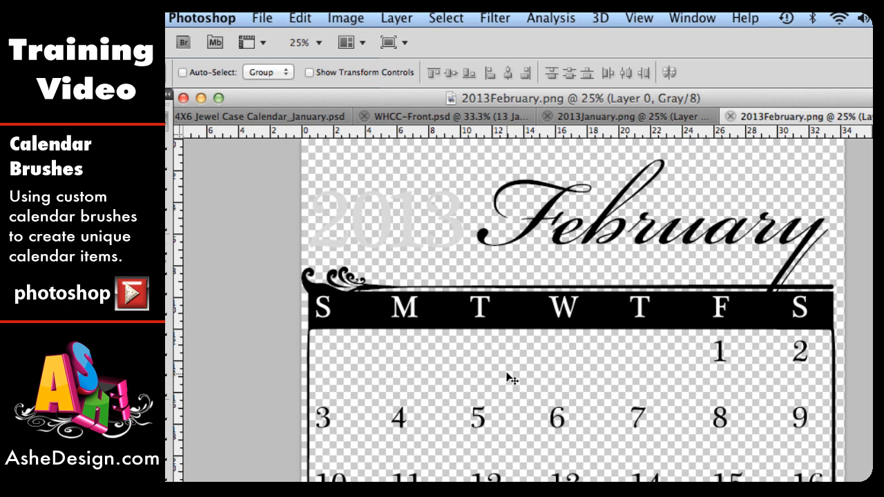
left_click(297, 20)
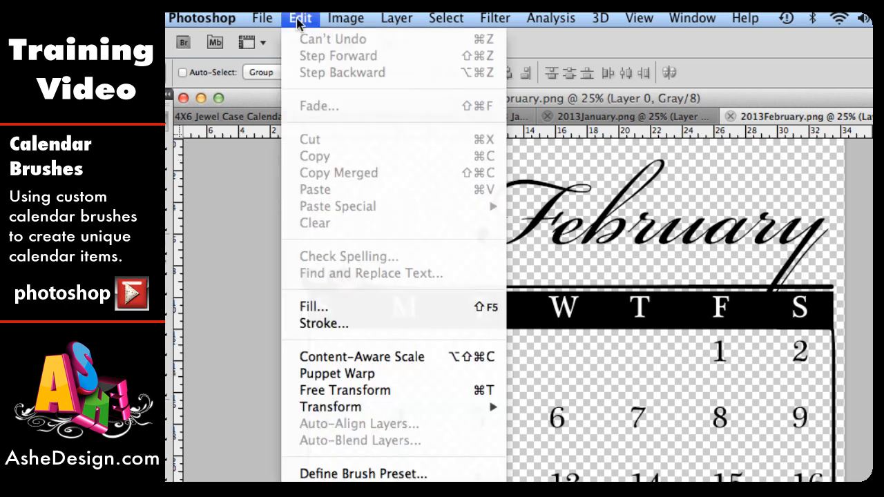
left_click(356, 475)
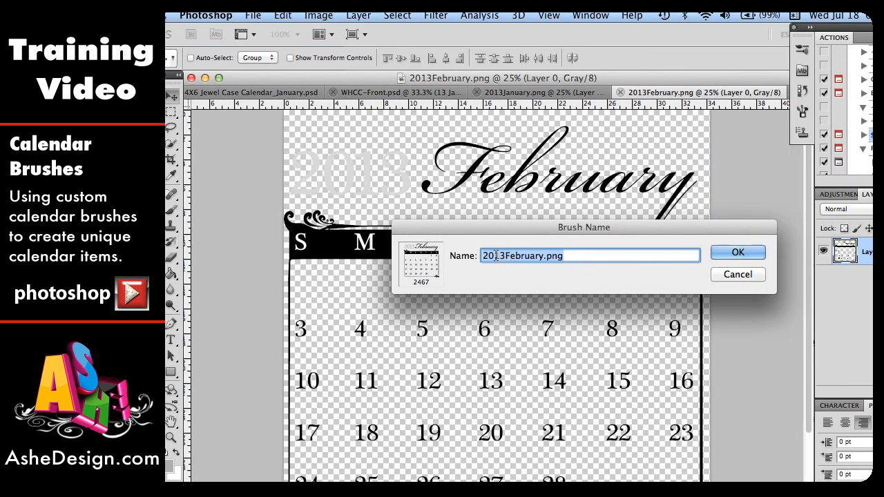
left_click(748, 256)
Return to WHCC-Front.psd, activate the Brush tool, and add a new layer named 13 Feb above 13 January.
left_click(397, 92)
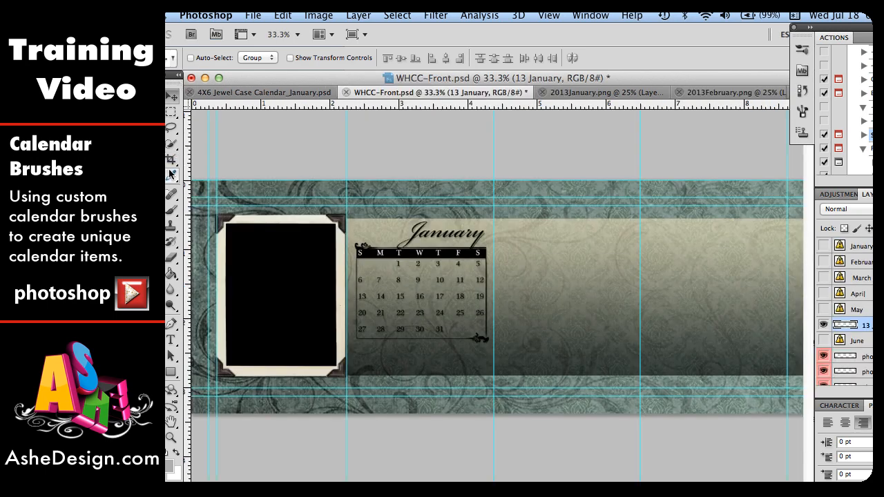
left_click(171, 209)
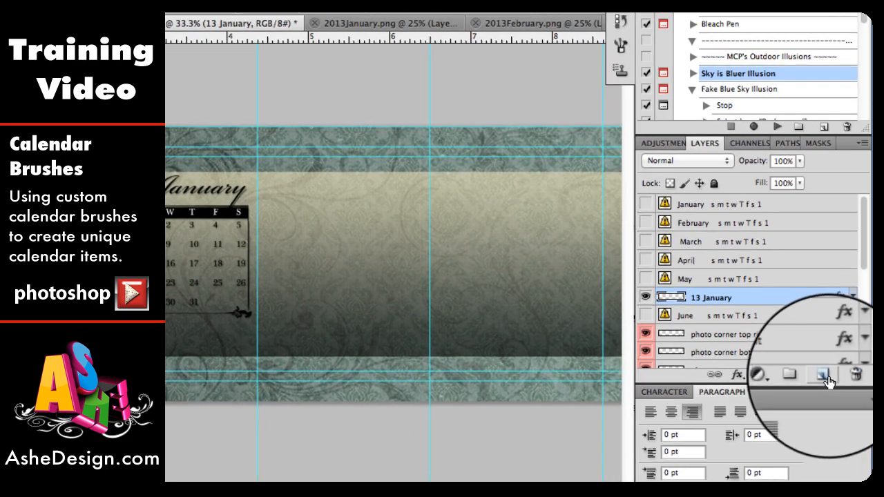
left_click(823, 375)
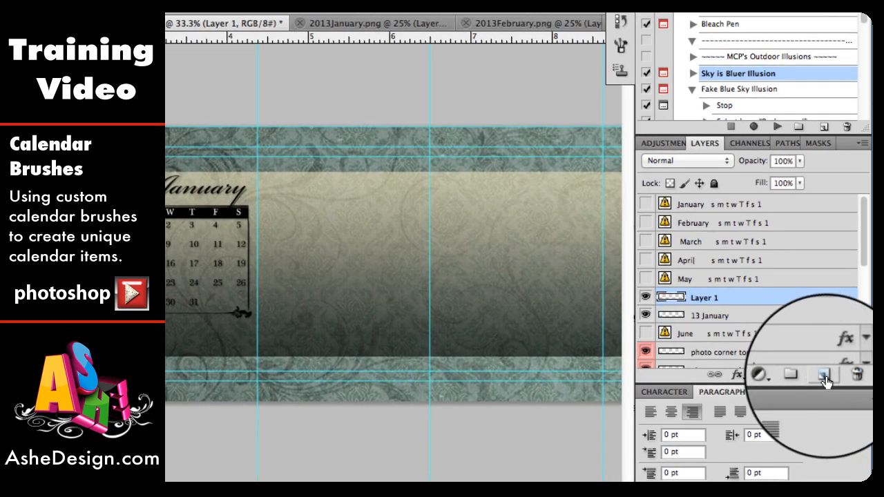
double_click(706, 300)
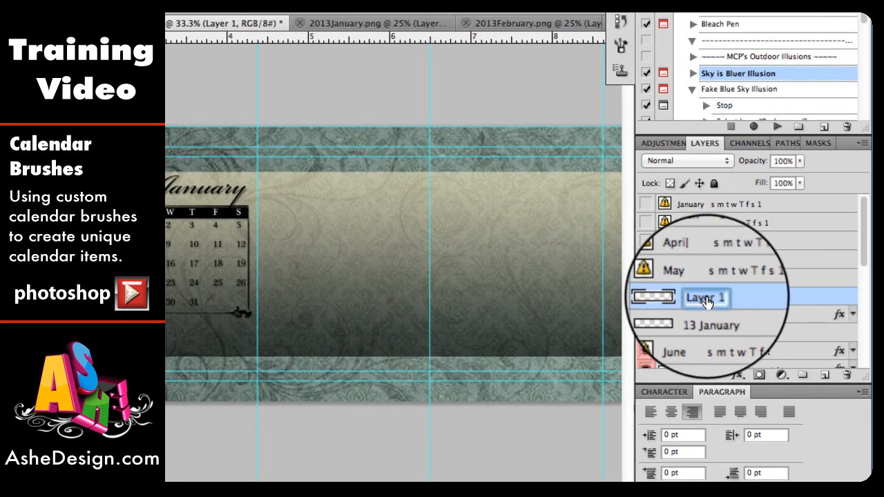
type("13 Feb")
key("Return")
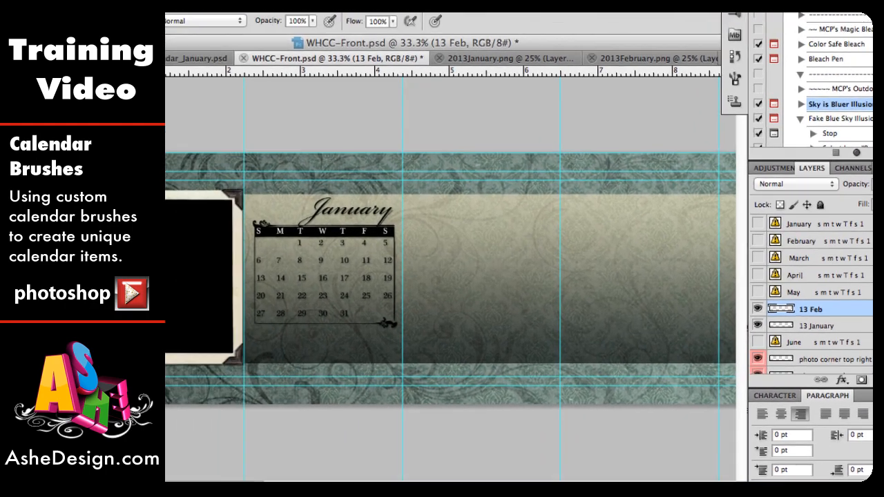
Choose the February calendar brush preset and resize the brush to 600 px to fit the column beside January.
left_click(228, 50)
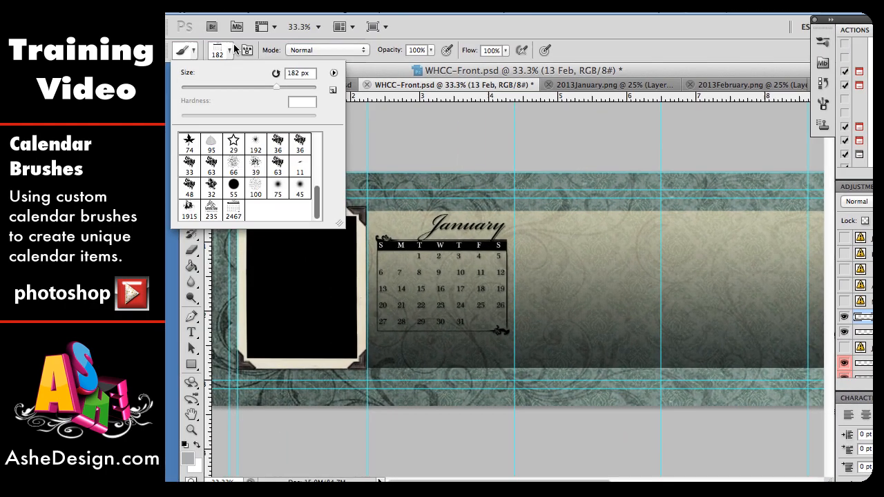
left_click(232, 214)
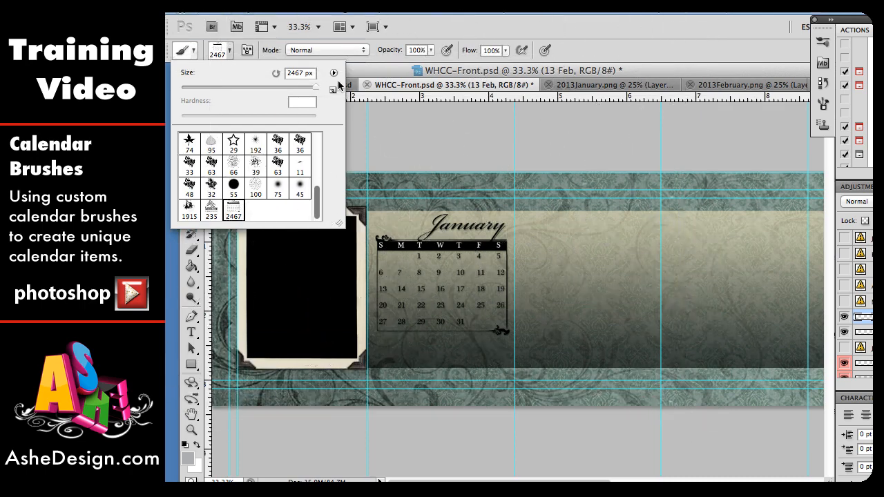
left_click_drag(316, 88, 271, 89)
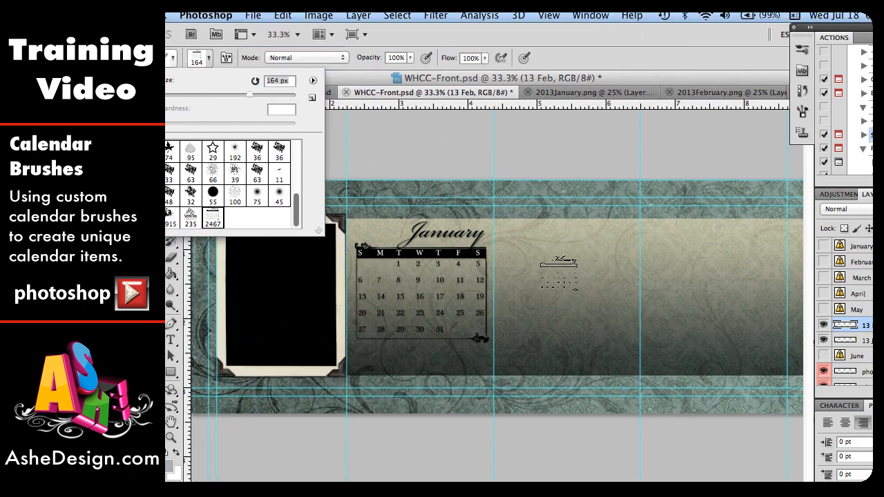
key("Return")
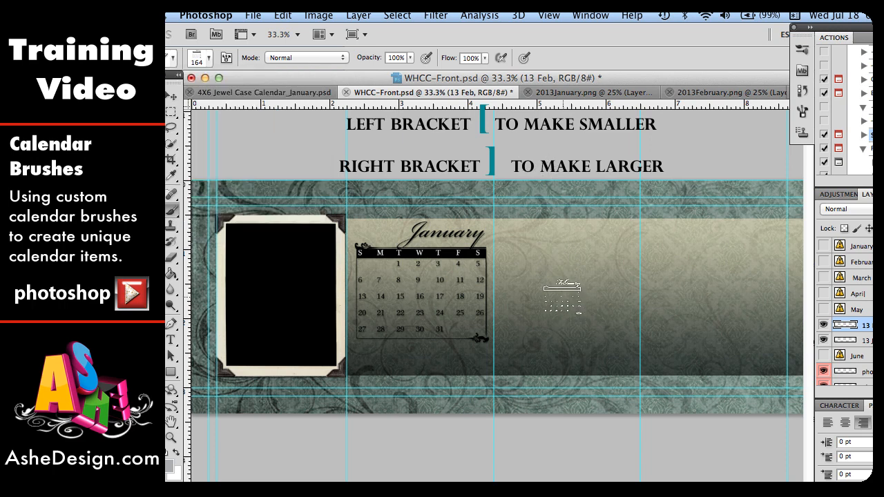
key("bracketright")
key("bracketright")
key("bracketright")
key("bracketright")
key("bracketright")
key("bracketright")
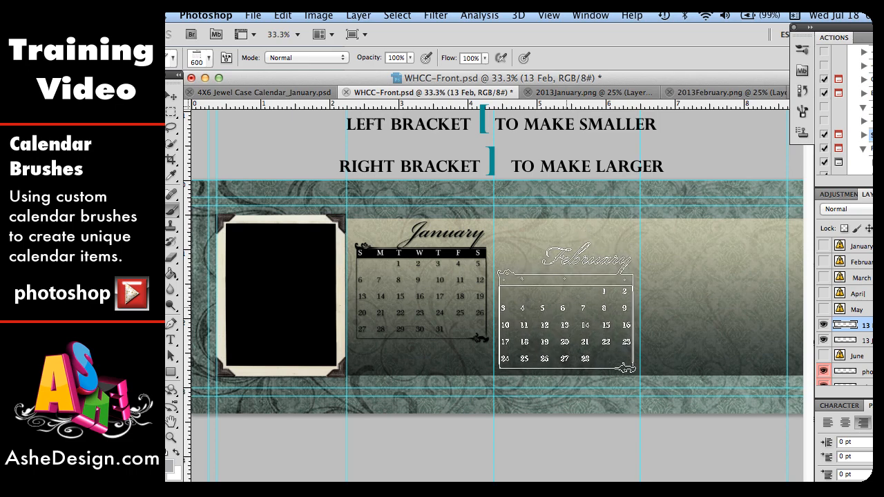
Try stamping the February calendar beside January in the current light gray foreground color, and undo the stamps.
left_click(567, 290)
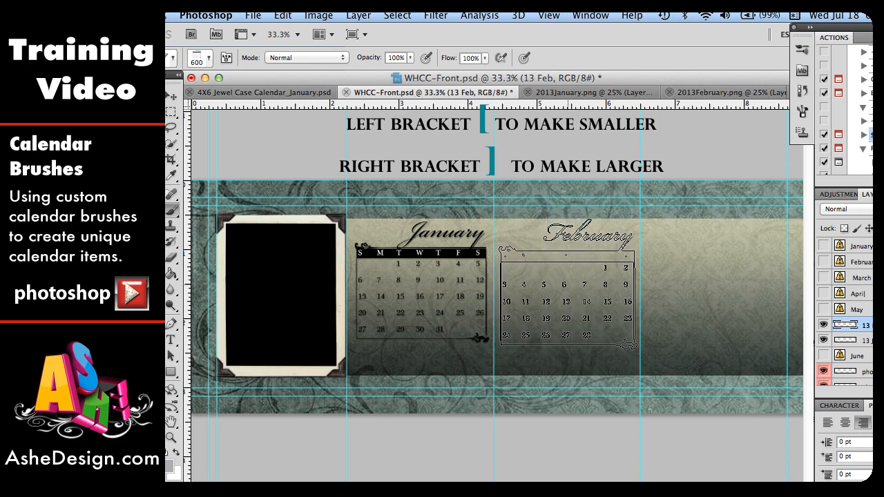
key("super+z")
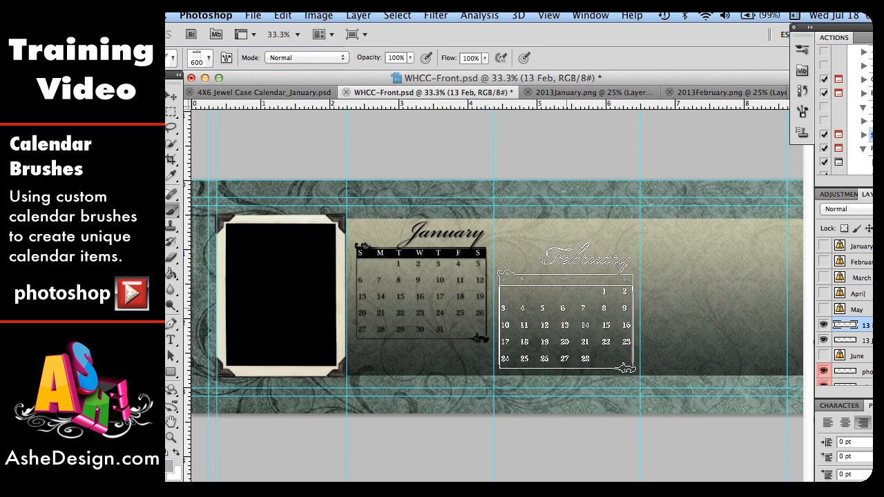
left_click(566, 307)
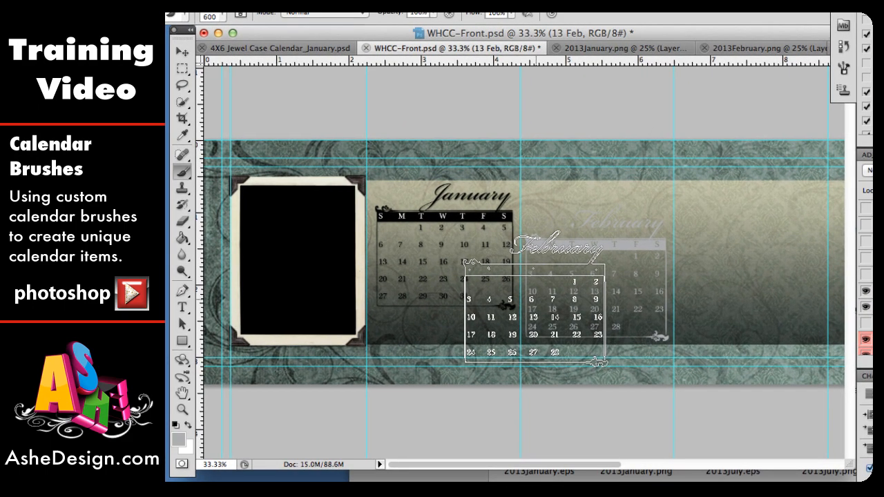
key("super+z")
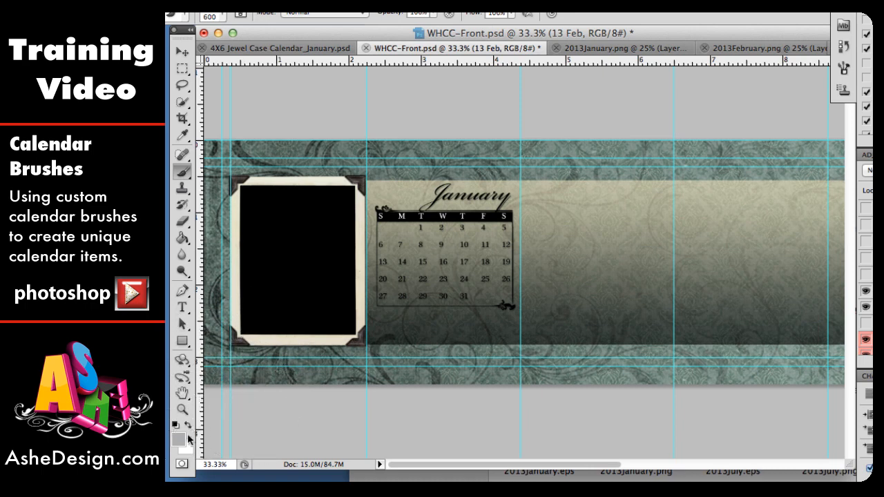
Set the foreground color to black sampled from the photo opening, and stamp the February calendar in the column beside January.
left_click(177, 440)
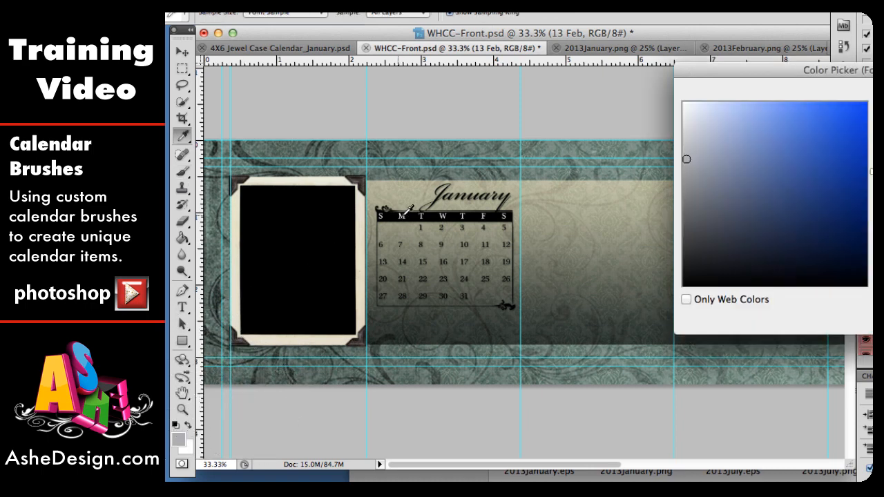
left_click(332, 222)
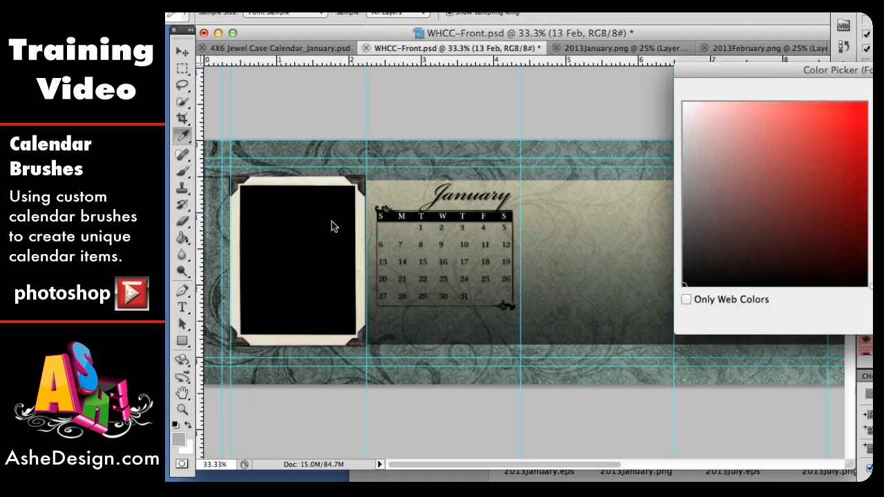
key("Return")
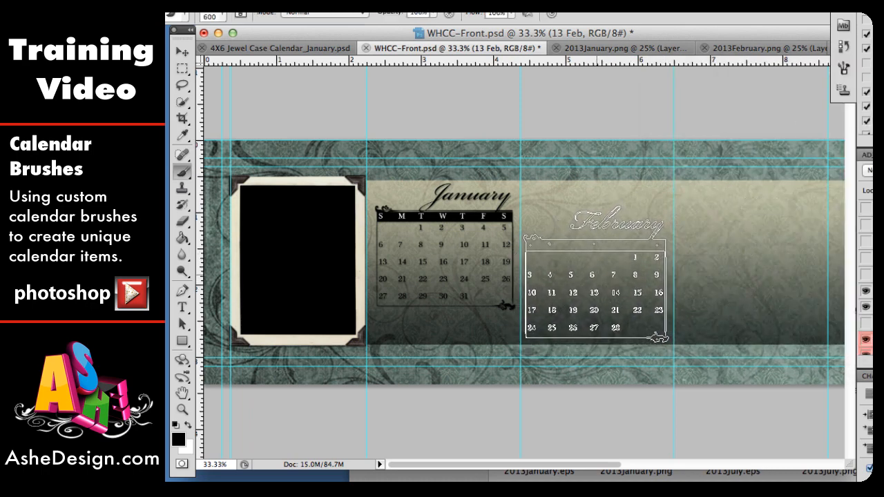
left_click(596, 273)
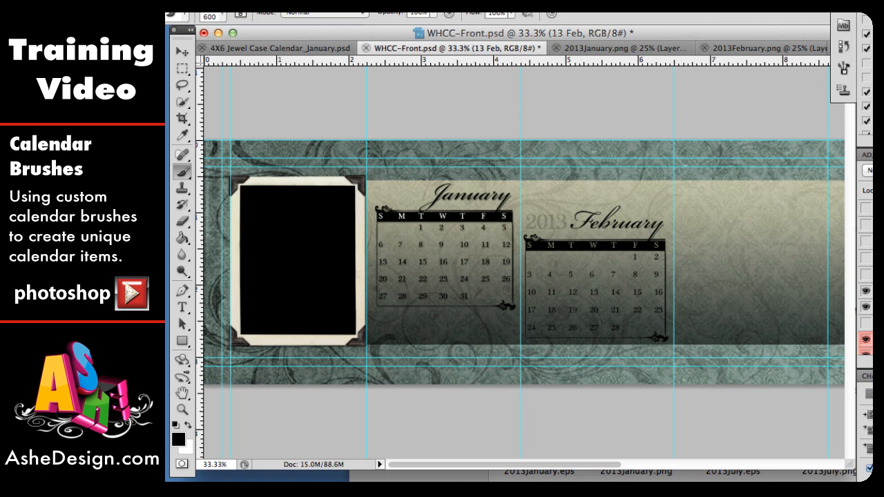
Line the February calendar up with January and scale it down proportionally with Free Transform to match January's size.
left_click(182, 50)
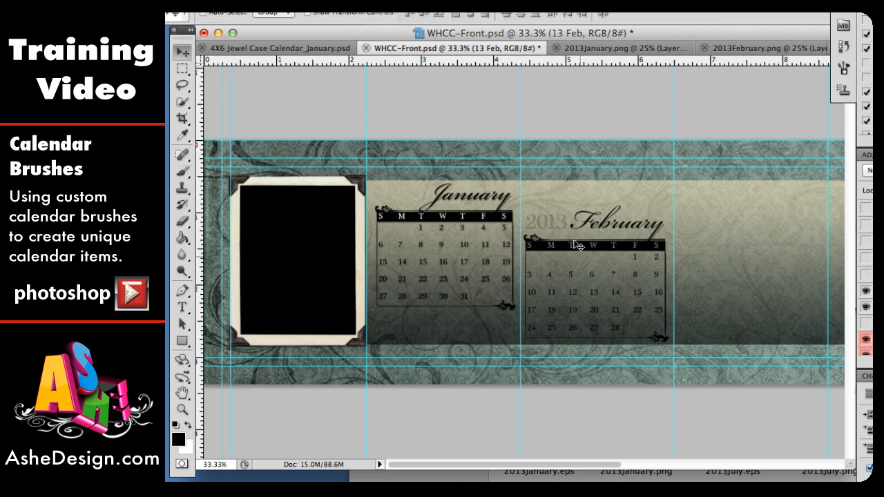
left_click_drag(578, 269, 577, 235)
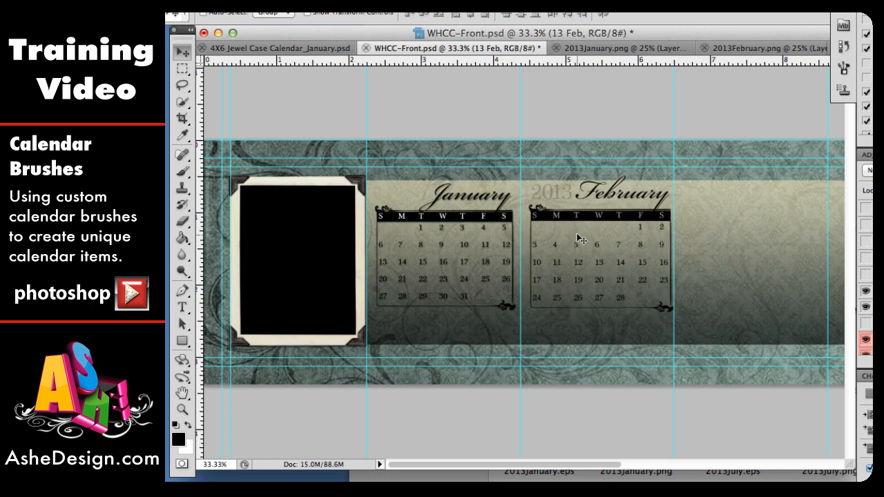
key("super+t")
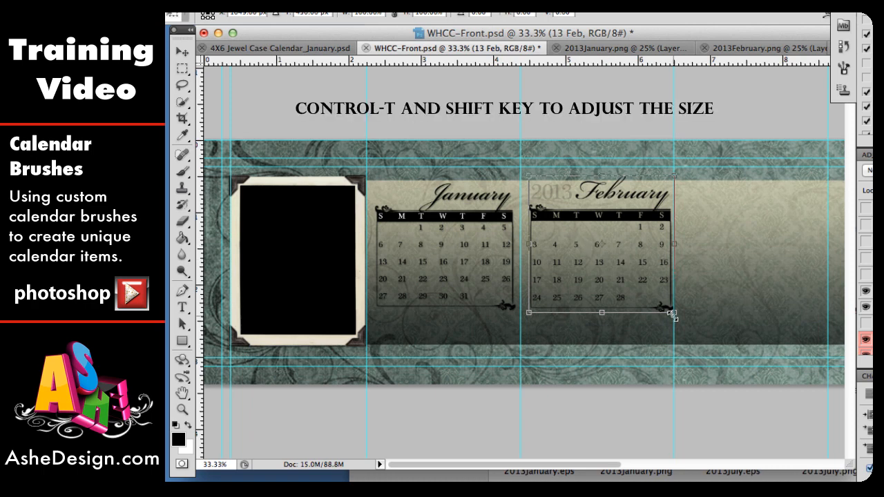
left_click_drag(673, 316, 669, 307)
left_click_drag(617, 275, 612, 279)
key("Return")
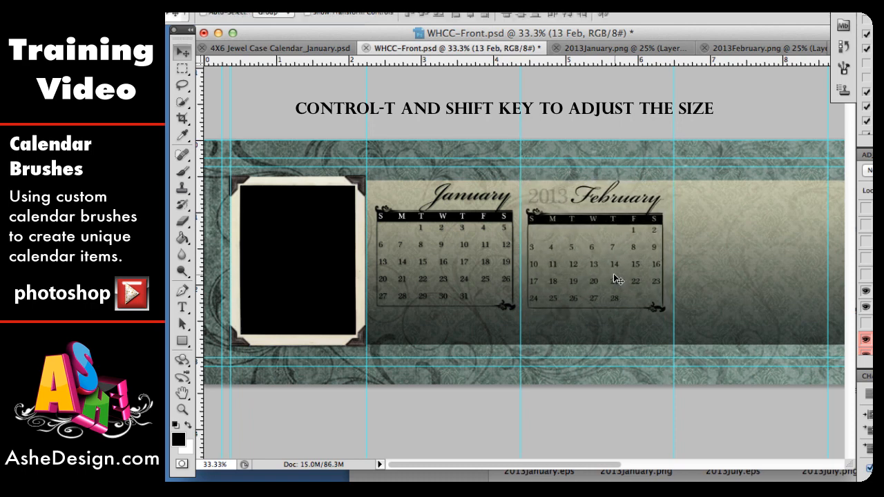
Shift the February calendar slightly left and move it down so it sits lower than January.
key("Left")
key("Left")
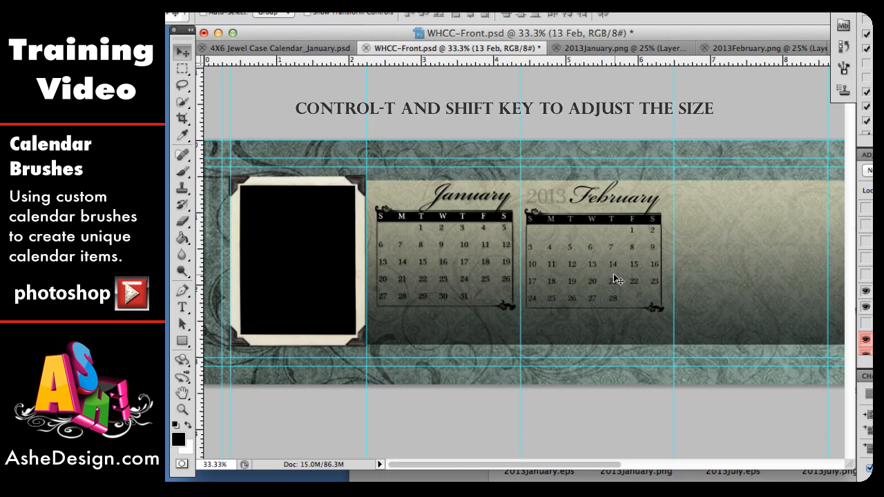
left_click_drag(617, 279, 616, 304)
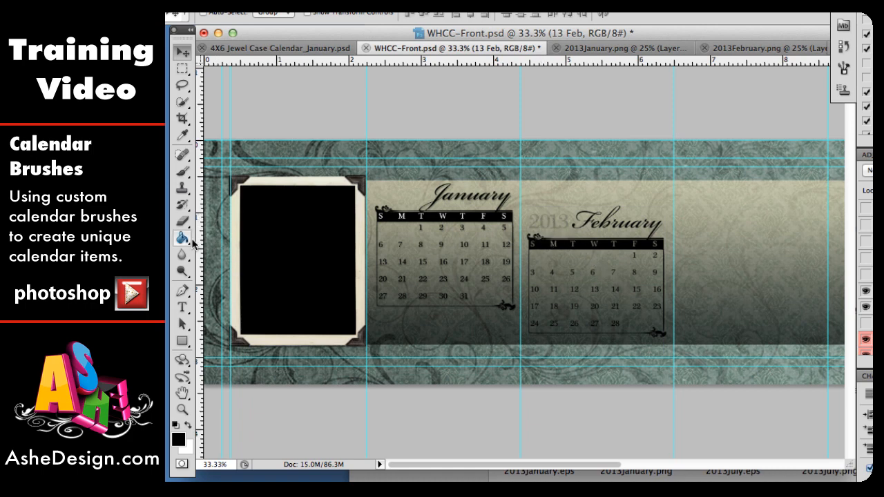
Erase the year 2013 beside the February heading with the Eraser tool.
left_click(183, 221)
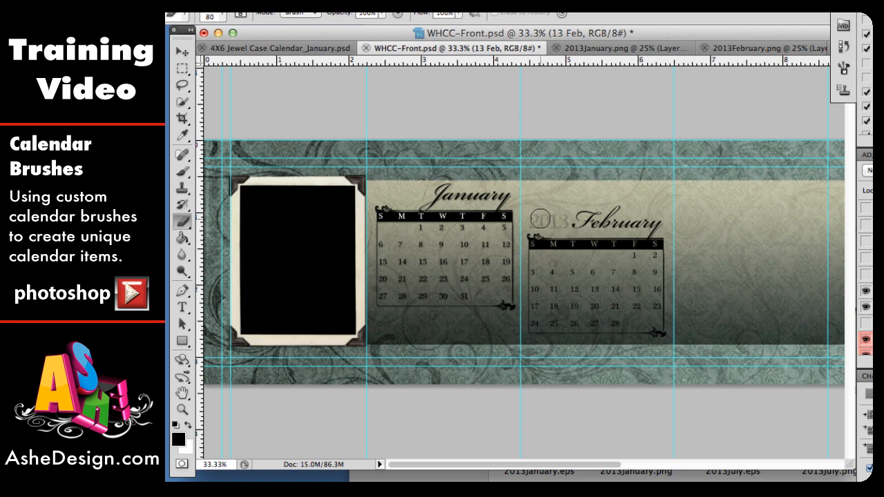
left_click_drag(542, 218, 556, 219)
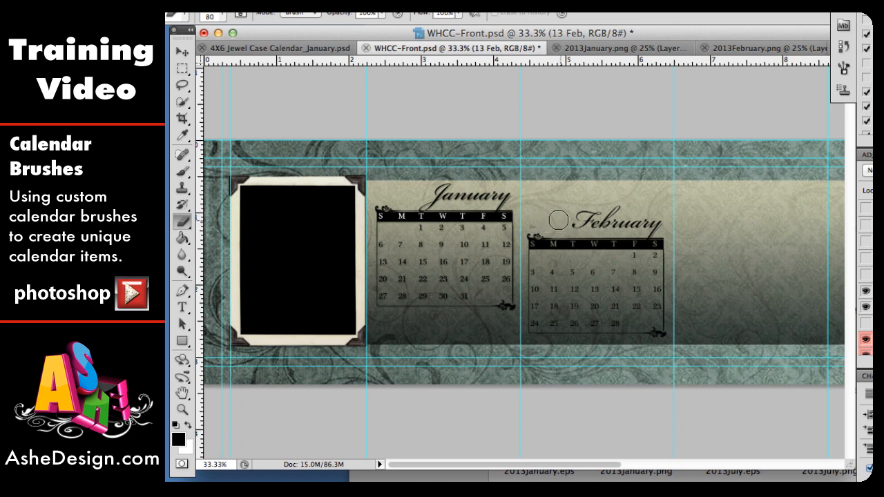